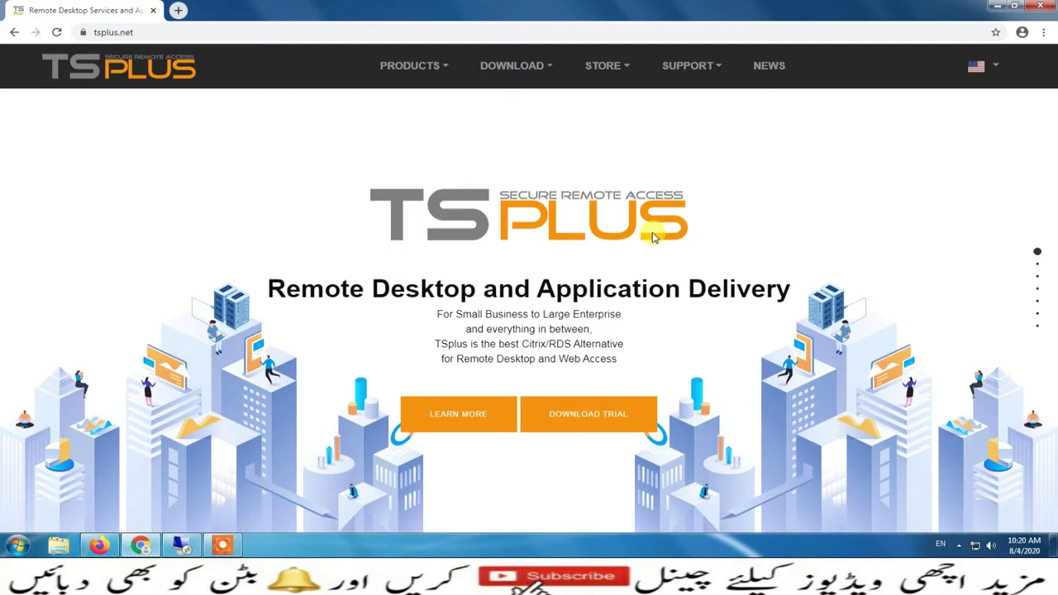
Open This PC's Properties to show Windows Server 2016 Standard, 8.00 GB RAM and computer name servertsp
click(181, 544)
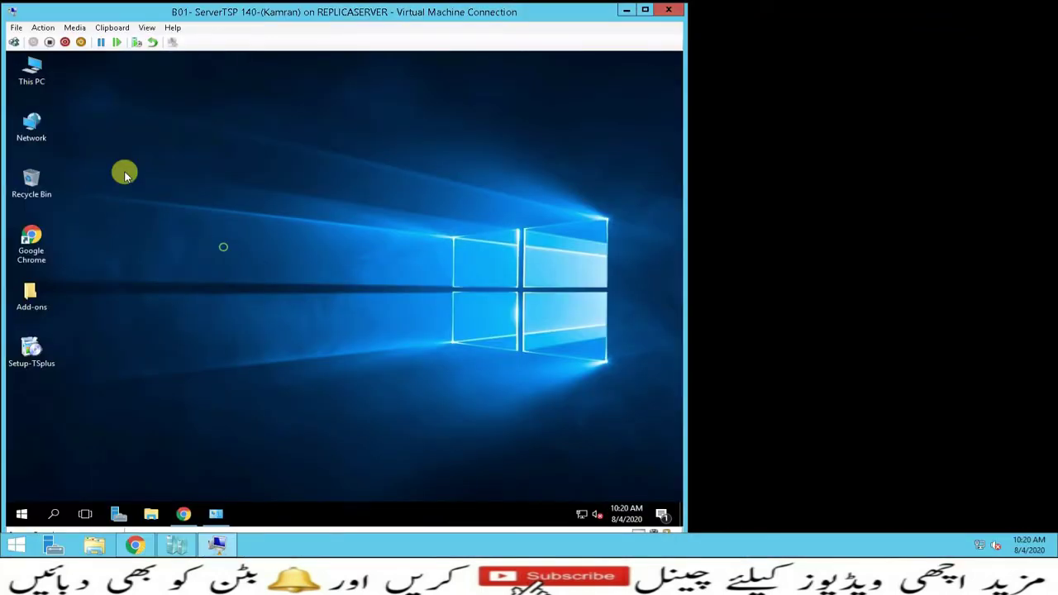
right_click(33, 75)
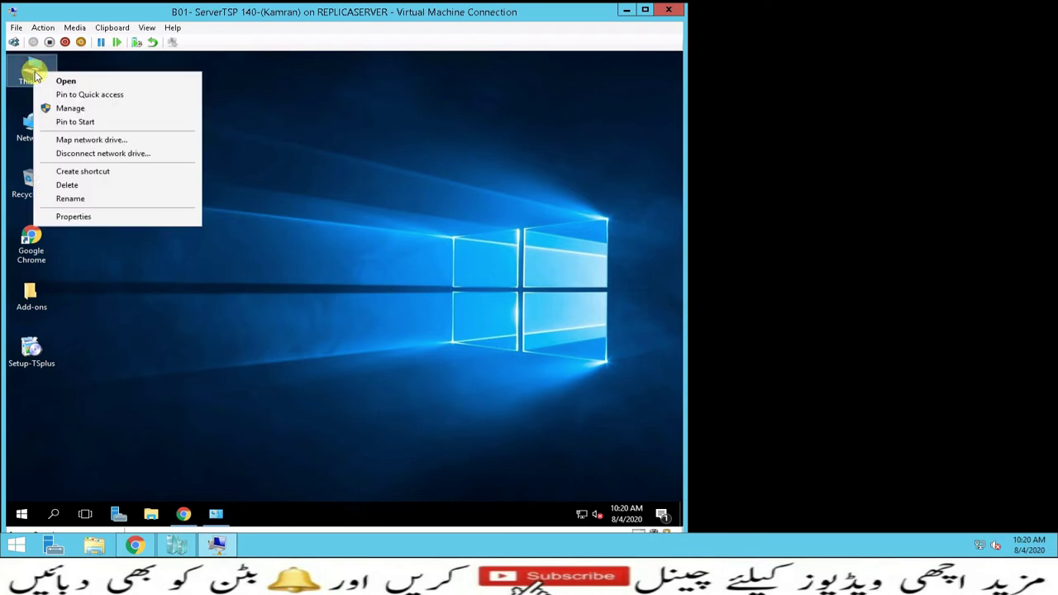
click(85, 217)
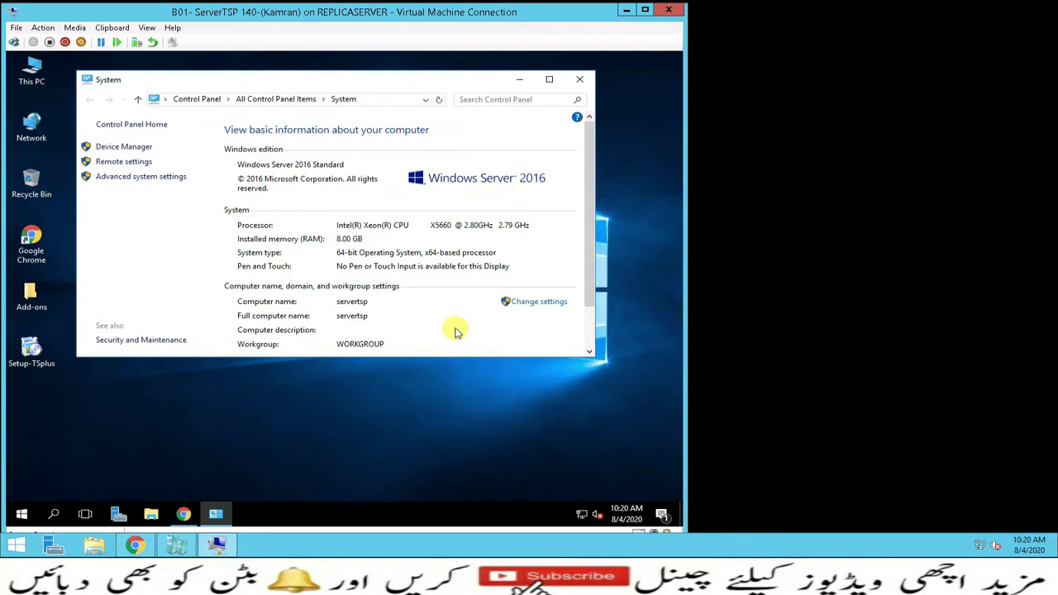
Load tsplus.net in Chrome on the server, then minimize the browser to reveal the desktop
click(519, 80)
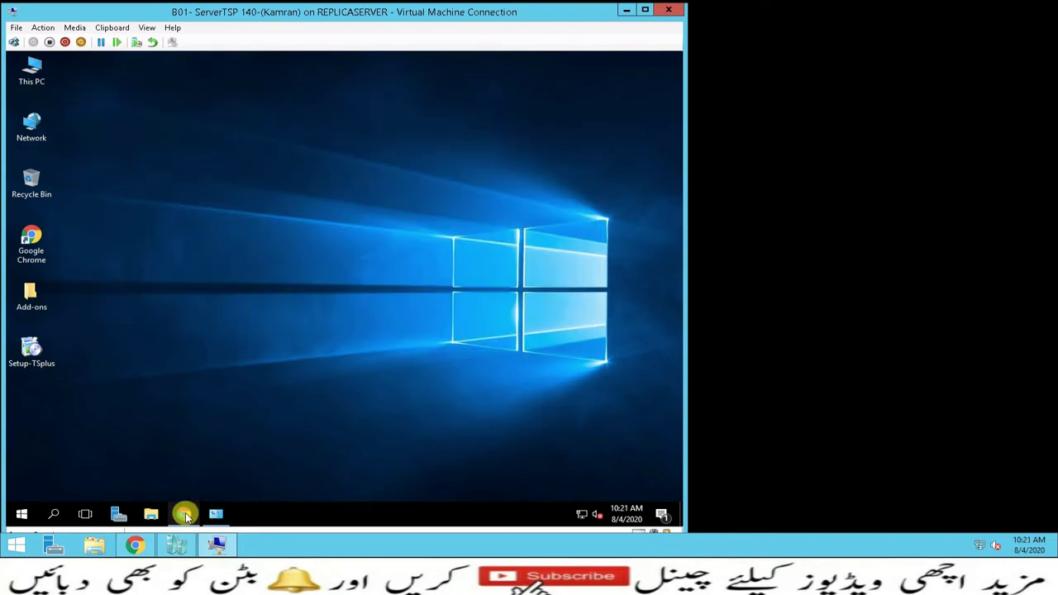
click(183, 513)
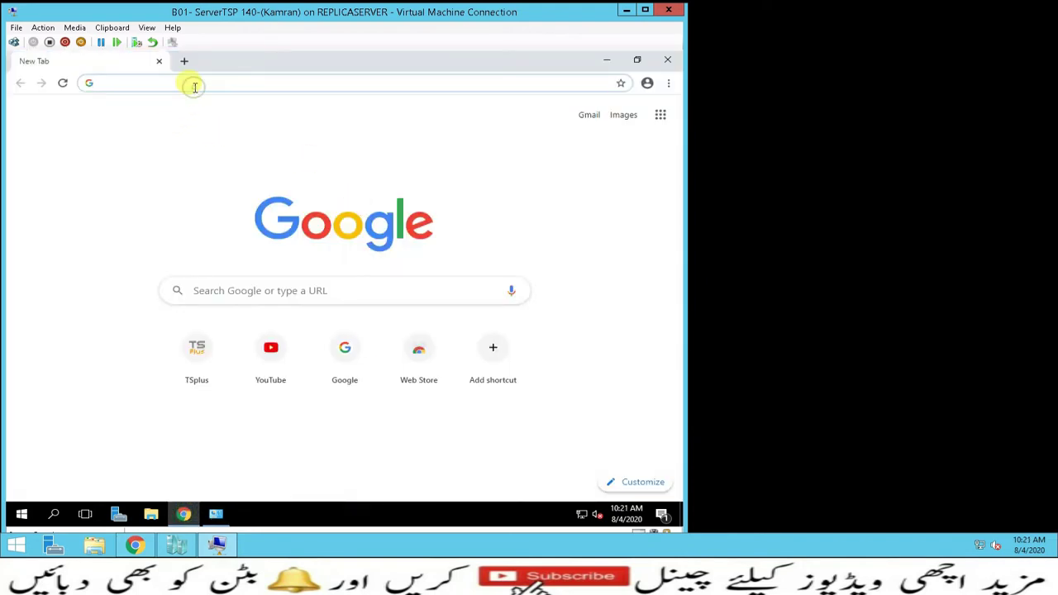
text(tsplu)
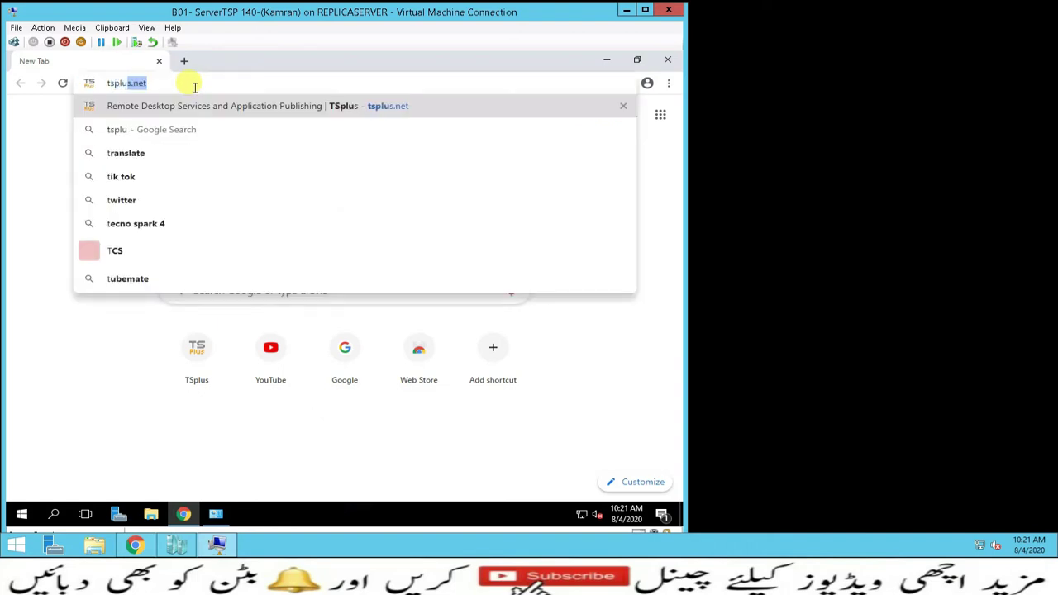
text(s.net)
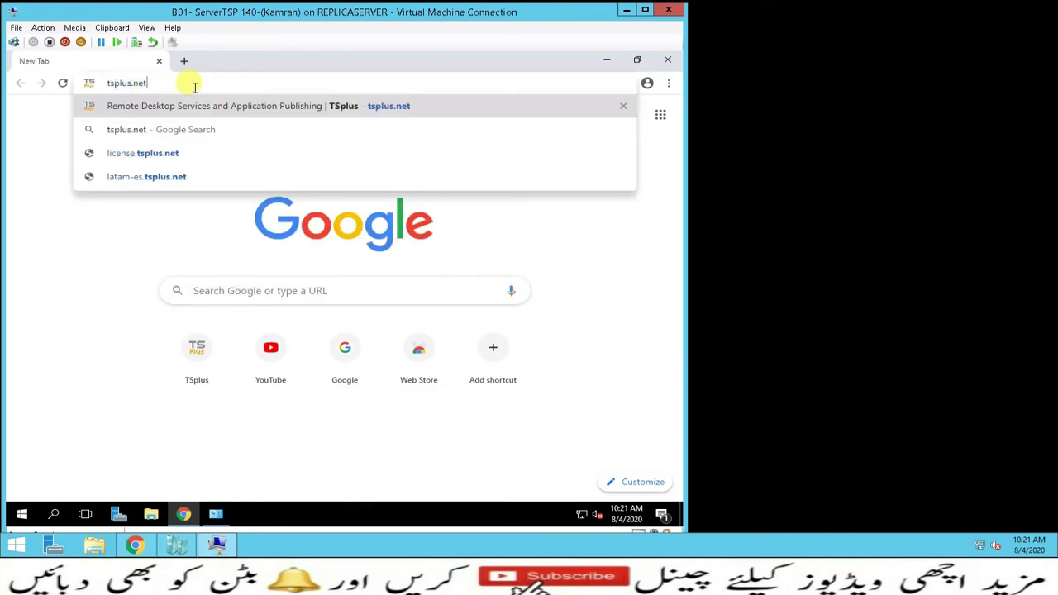
key(Return)
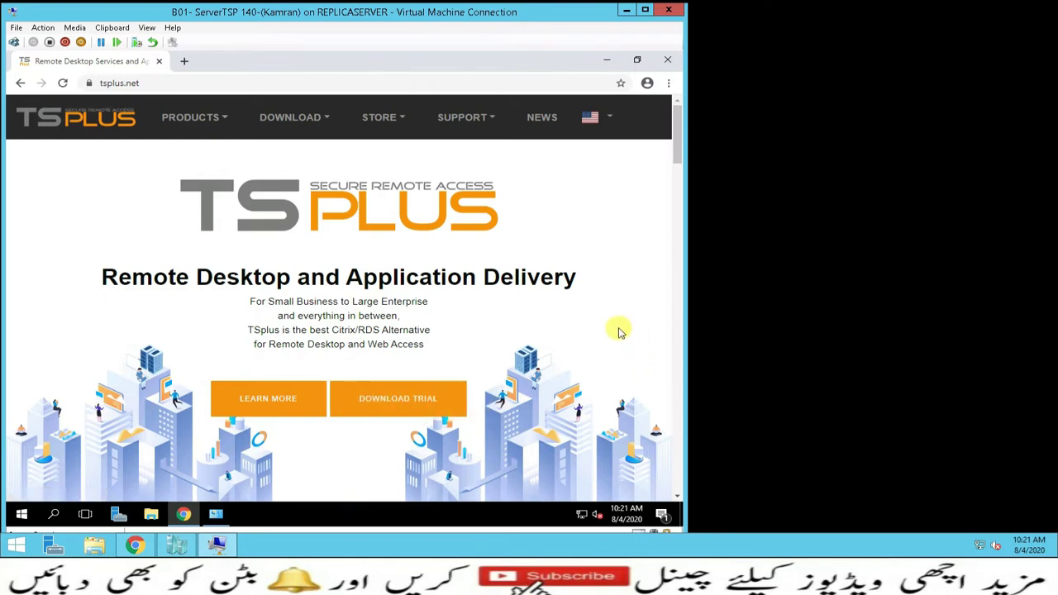
click(608, 62)
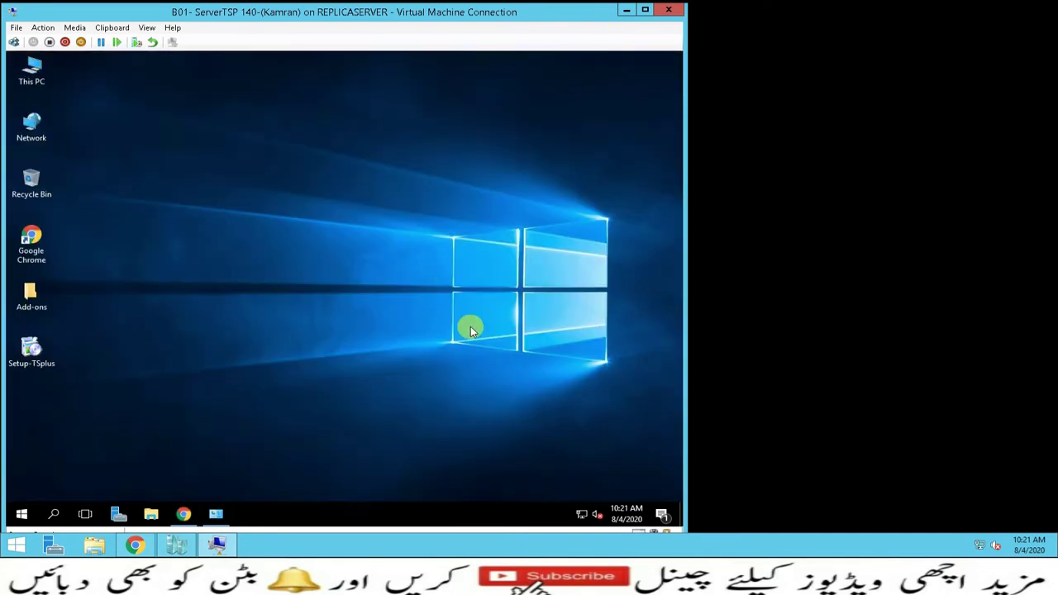
Launch Setup-TSplus from the desktop so it starts downloading the OpenJDK JRE
double_click(33, 348)
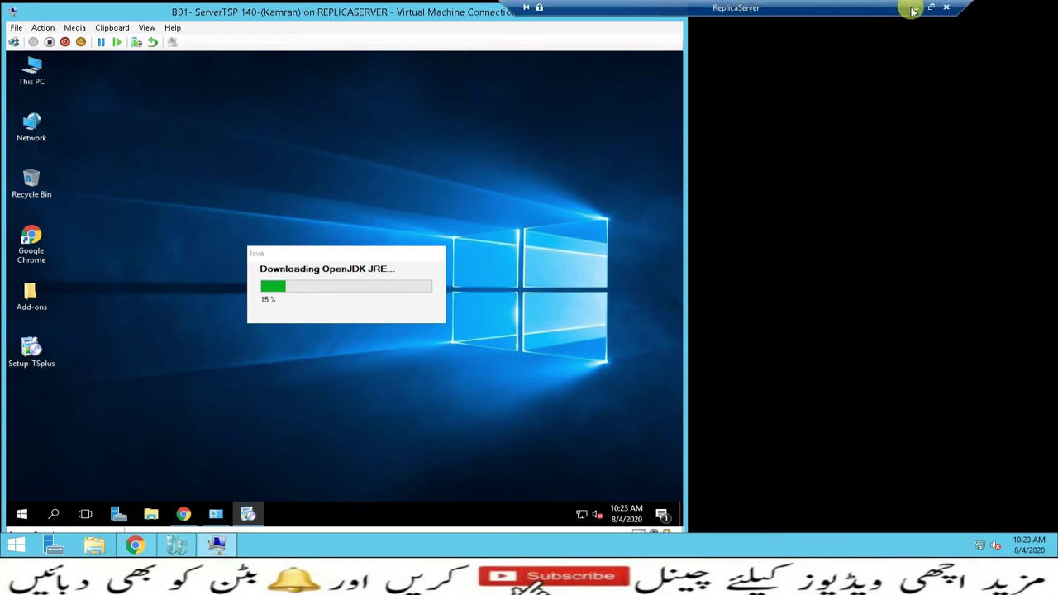
Maximize the VM window while TSplus Setup downloads the OpenJDK JRE prerequisite
double_click(911, 10)
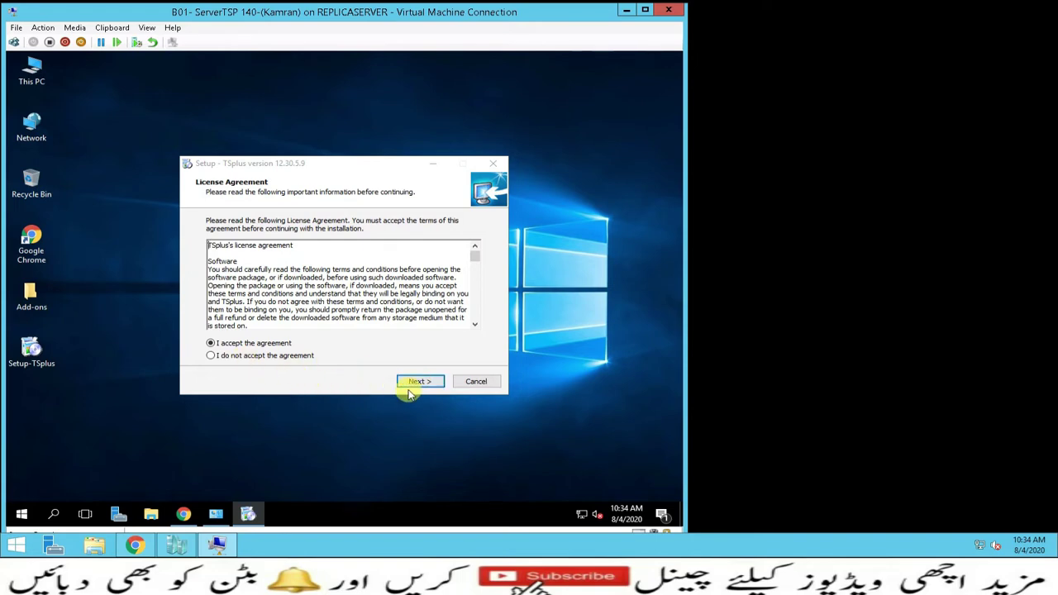
Accept the license, set the web server HTTP port to 8891, and advance to Ready to Install
click(413, 380)
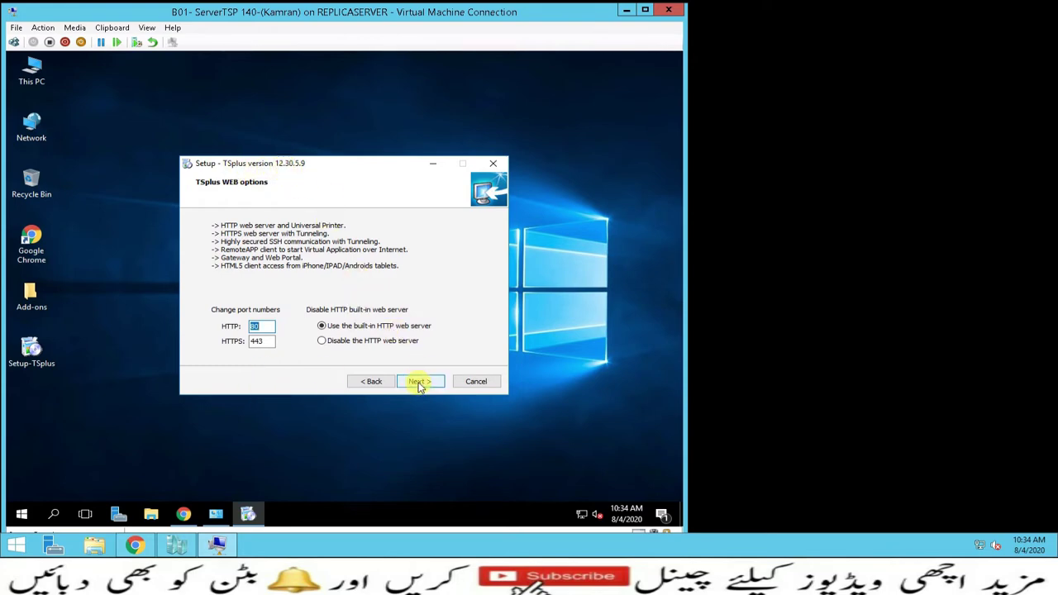
click(270, 326)
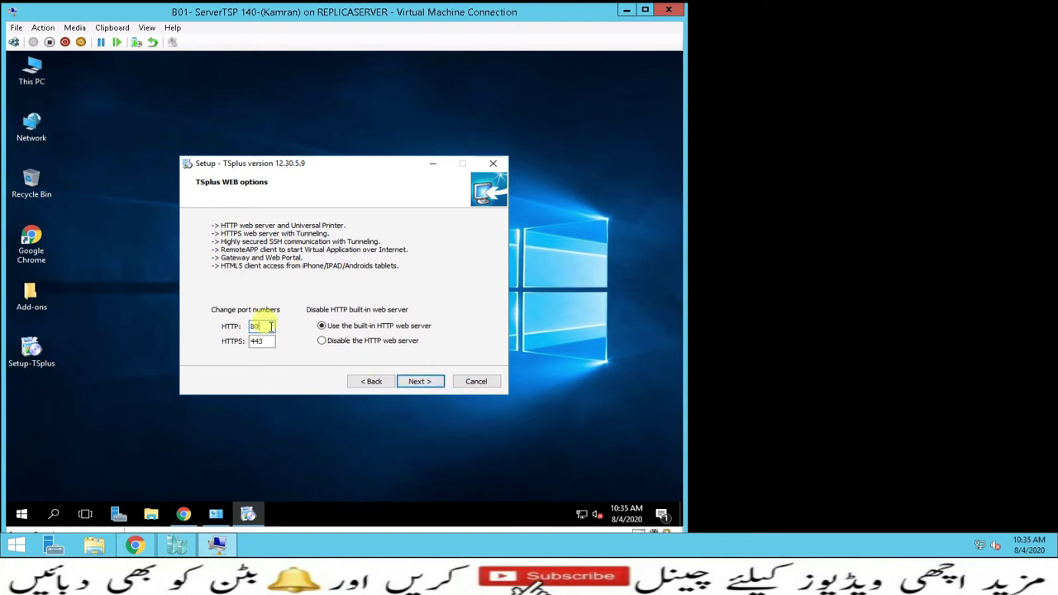
text(891)
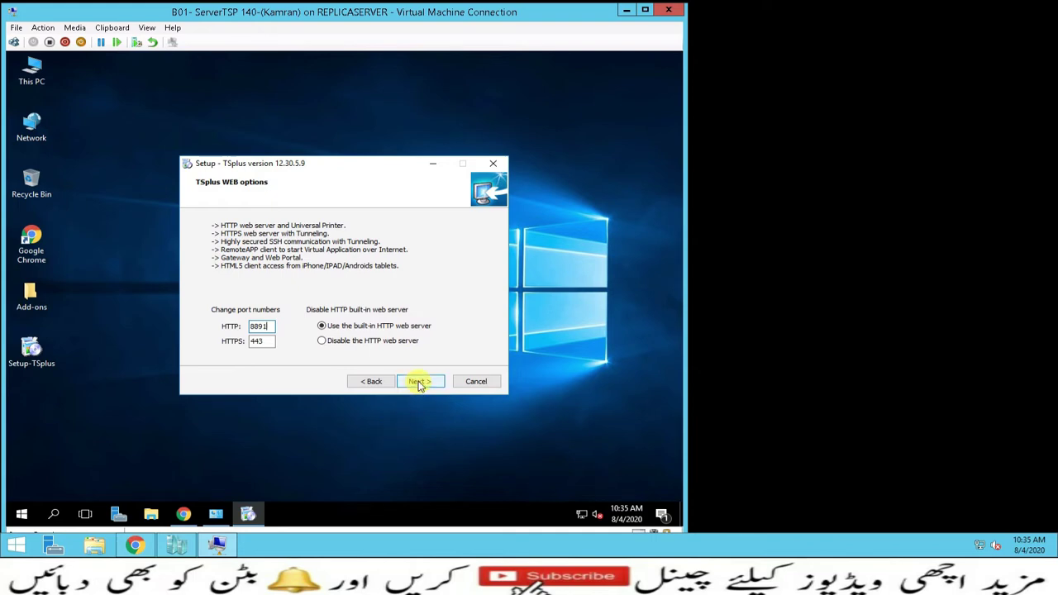
click(418, 384)
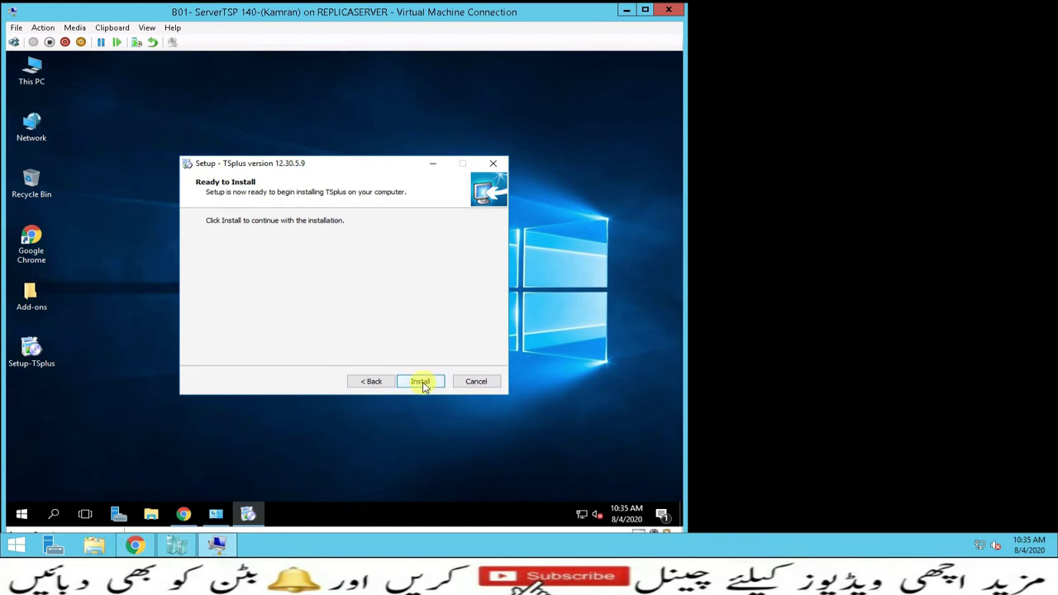
Start installing TSplus and let it run until the security add-on offer appears
click(420, 384)
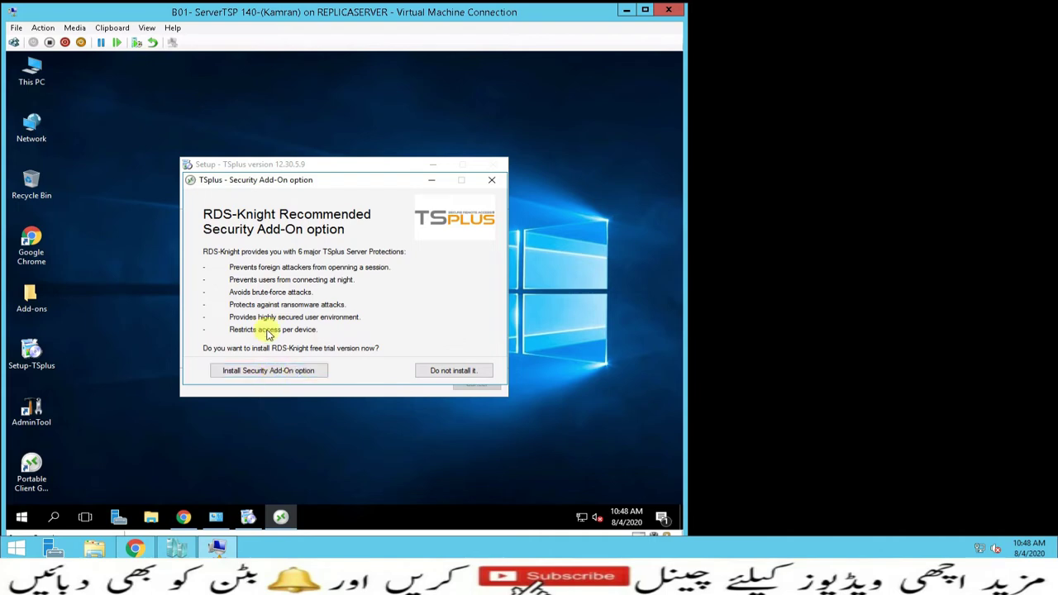
Decline the RDS-Knight security add-on so setup reaches its completion page
click(444, 373)
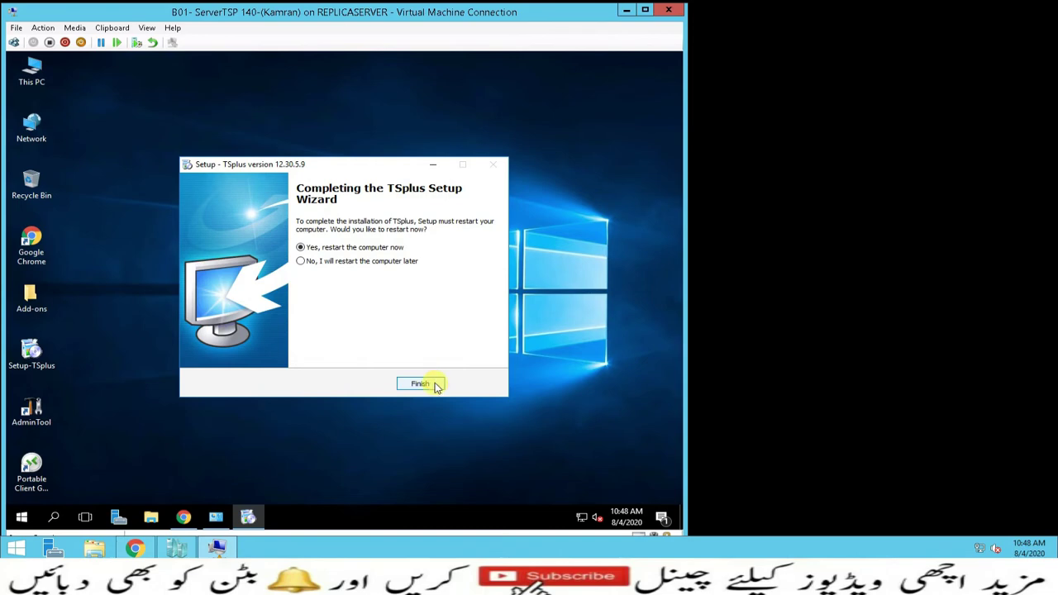
Minimize the remote session window while the server restarts to its lock screen
mouse_move(916, 7)
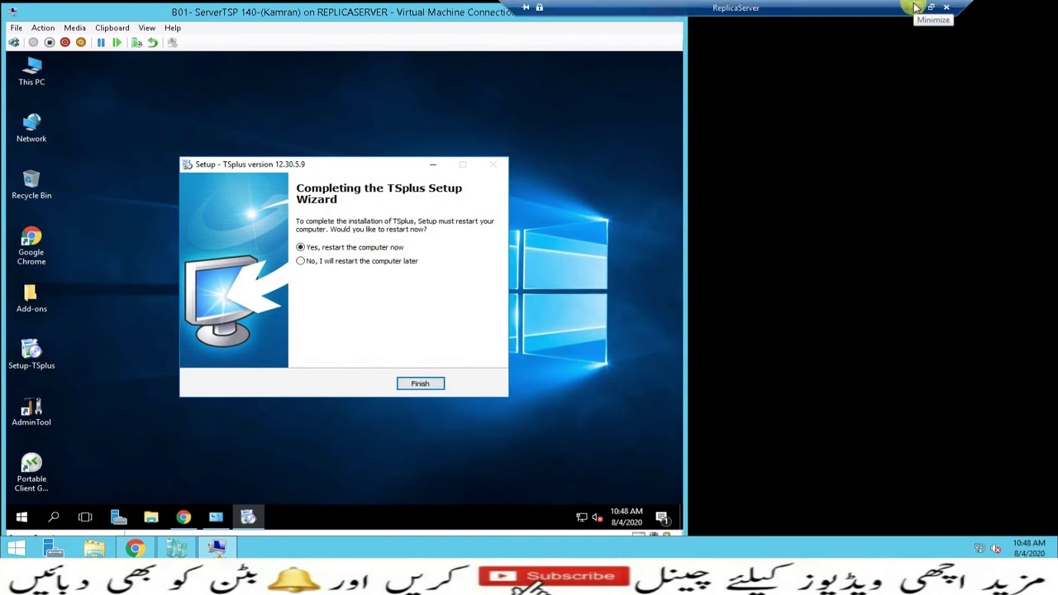
click(915, 7)
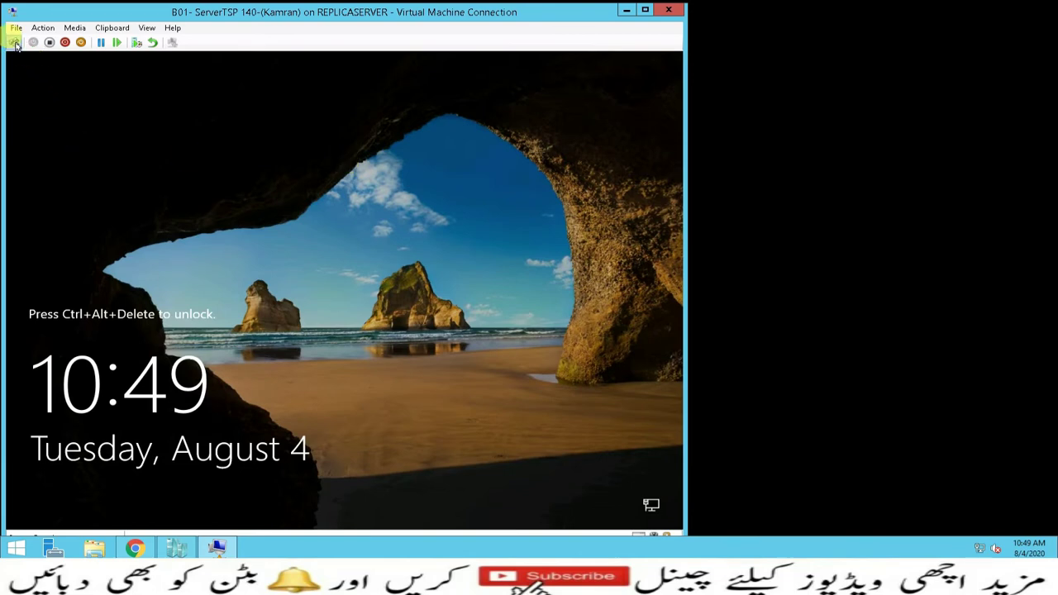
Sign in as administrator with the account password, correcting the mistyped user name
click(14, 42)
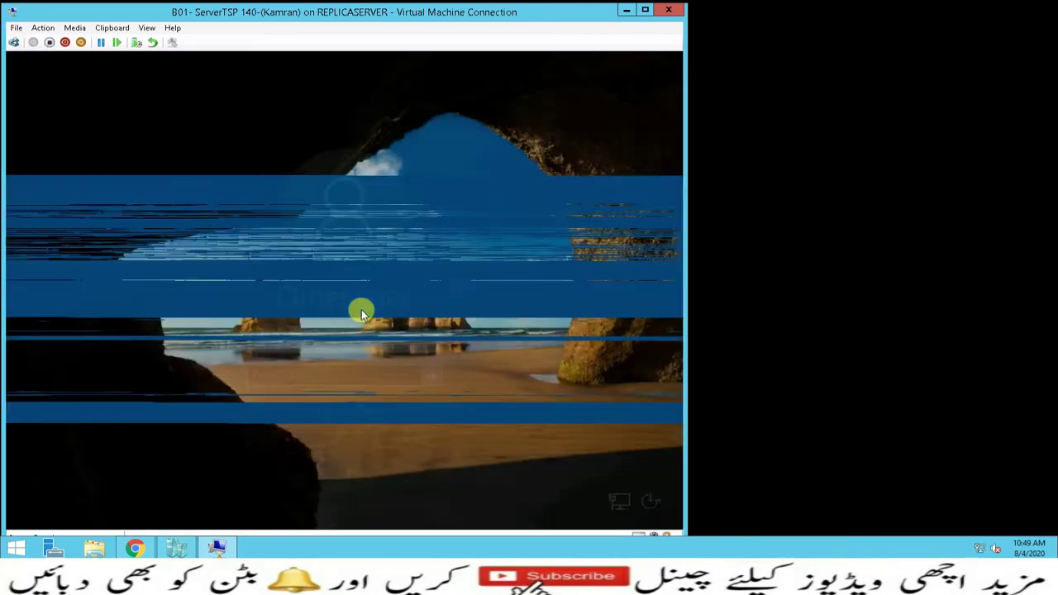
text(adm)
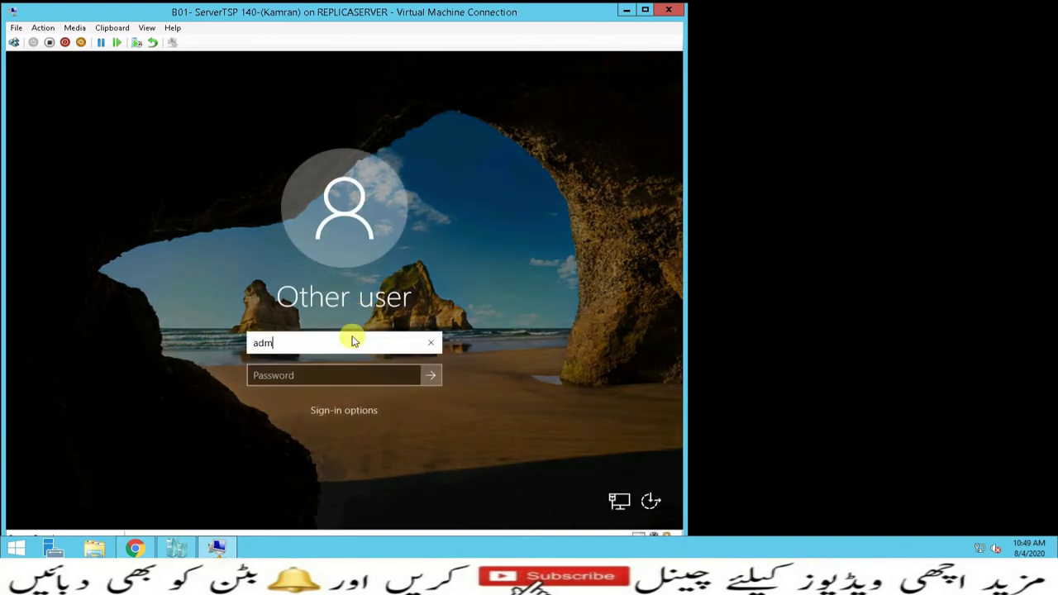
text(inistraotr)
key(Tab)
click(355, 341)
key(BackSpace)
key(BackSpace)
text(tor)
key(Tab)
text(Password12)
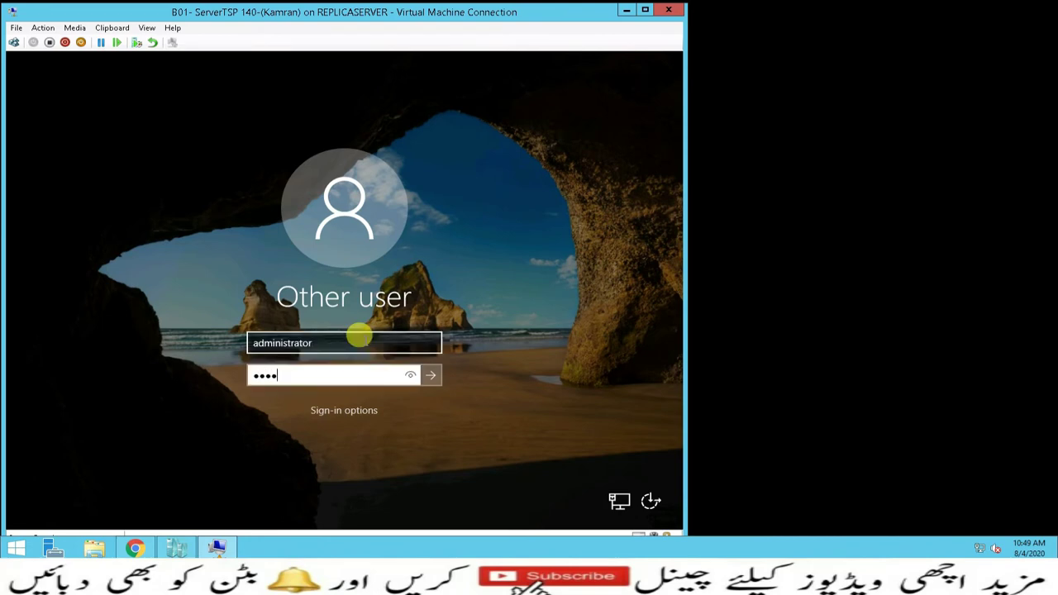
key(Return)
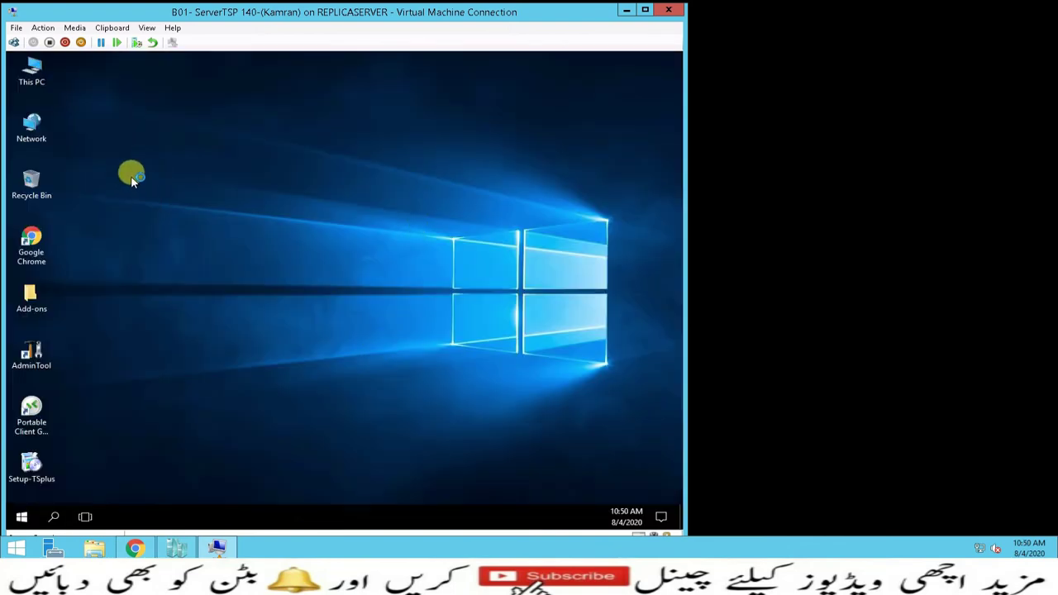
Launch the TSplus AdminTool from its desktop shortcut
click(33, 357)
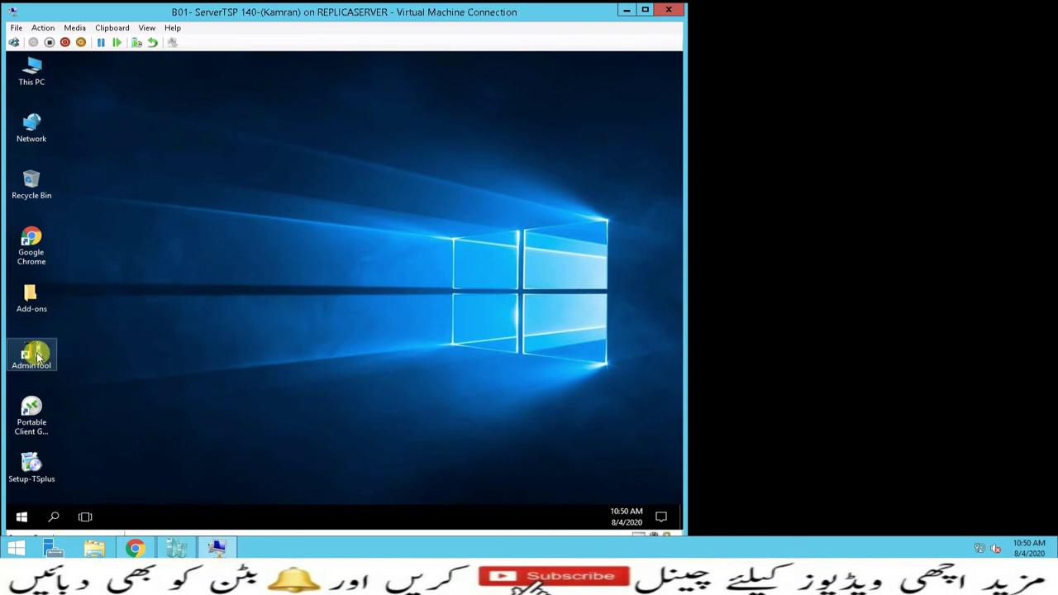
click(35, 405)
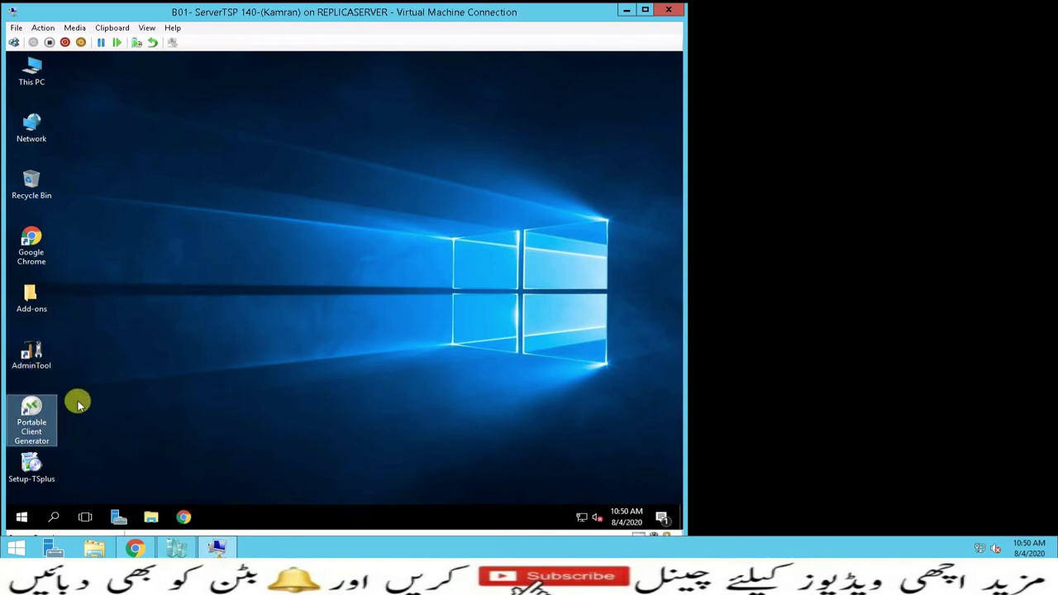
click(43, 353)
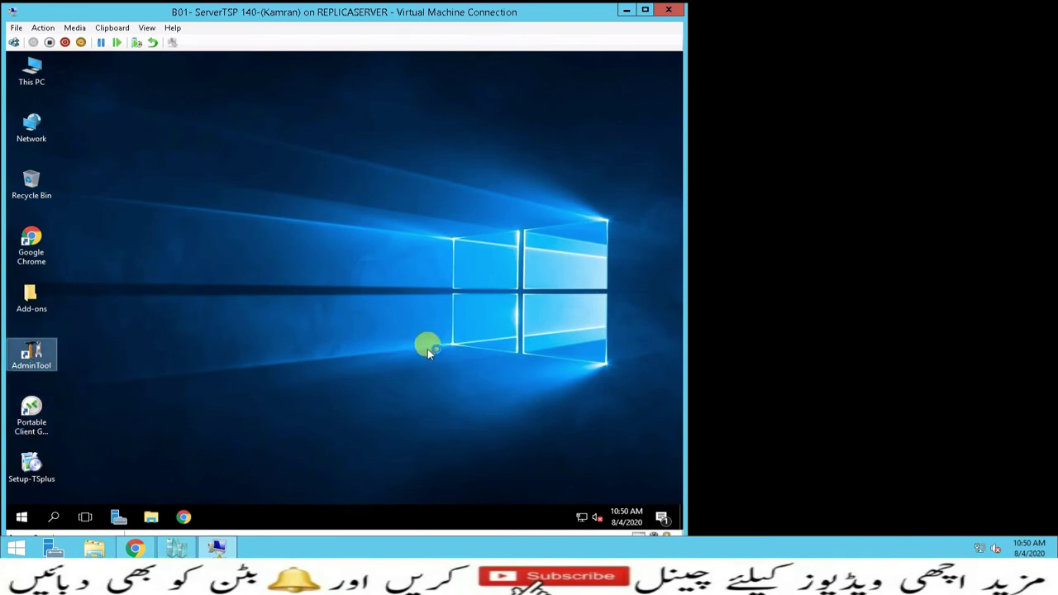